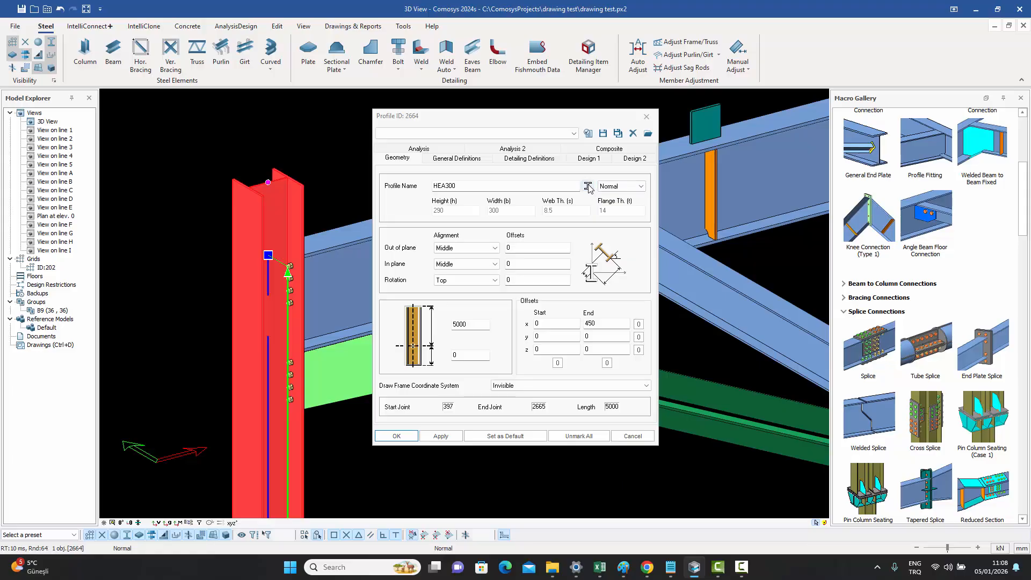
# Browse the I and L profile families available for the selected column, and close its properties without applying changes
pyautogui.click(588, 186)
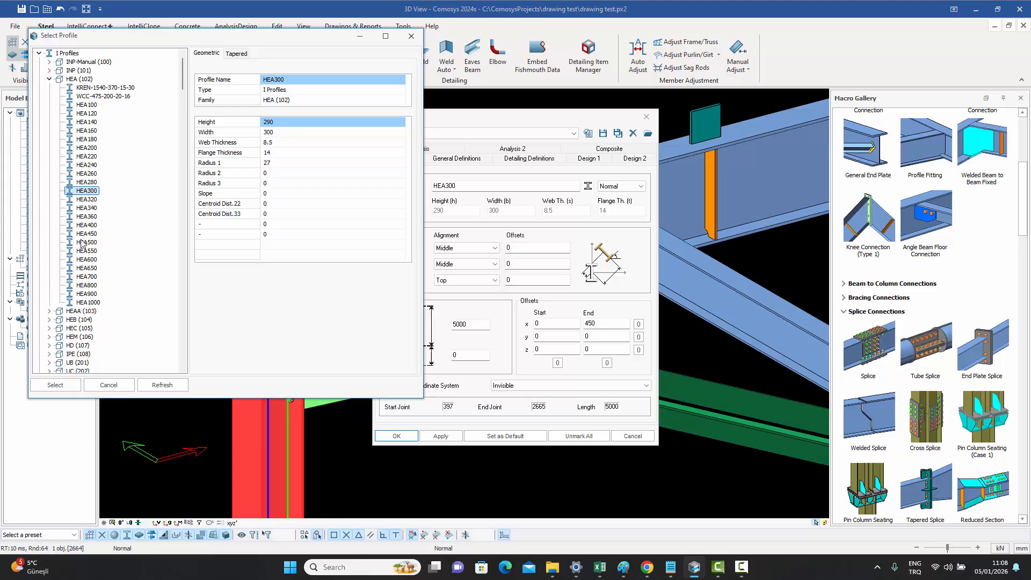
pyautogui.click(39, 53)
pyautogui.click(38, 62)
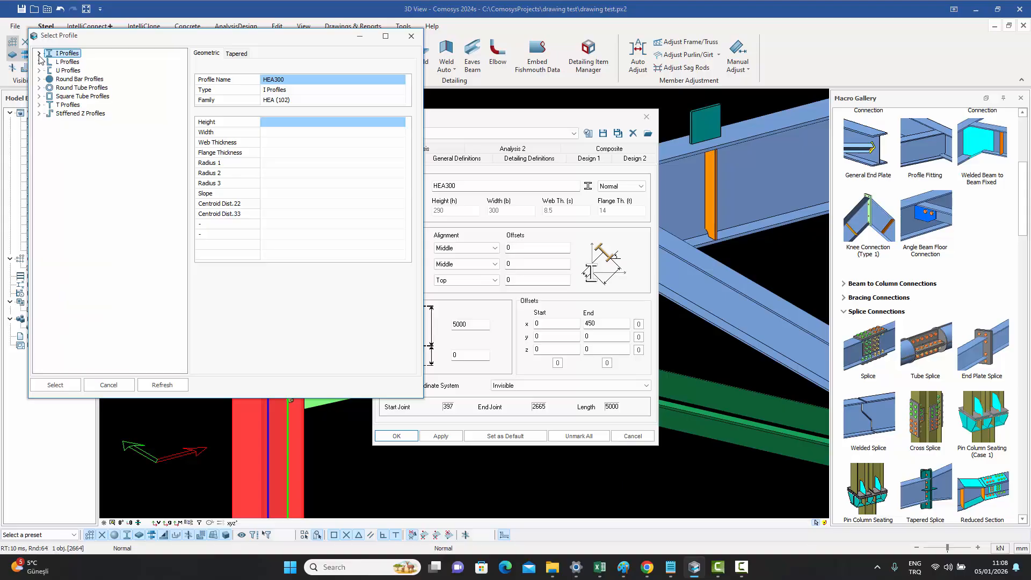
pyautogui.click(39, 53)
pyautogui.click(49, 79)
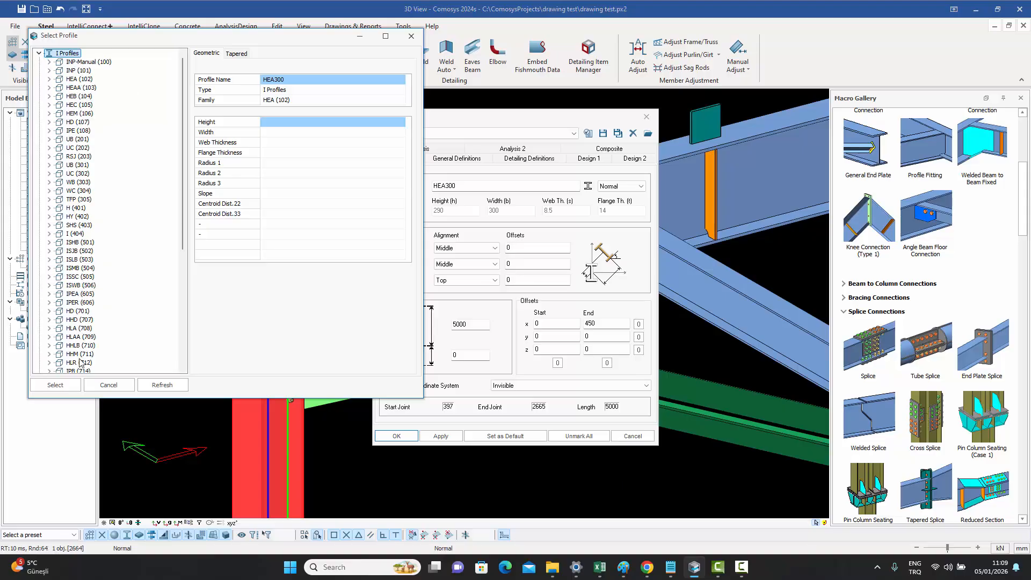
pyautogui.click(38, 52)
pyautogui.click(39, 61)
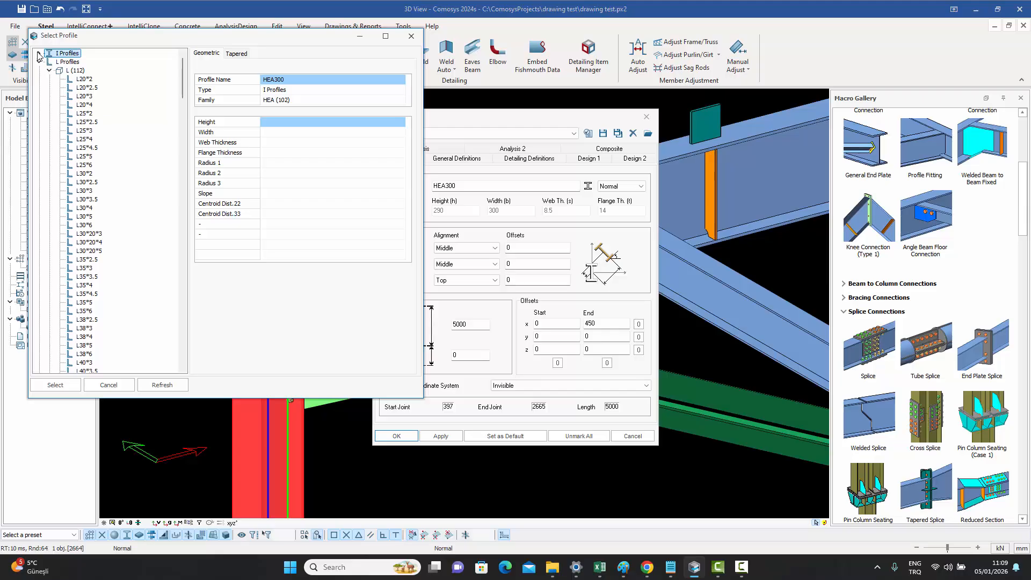
pyautogui.click(38, 53)
pyautogui.click(39, 53)
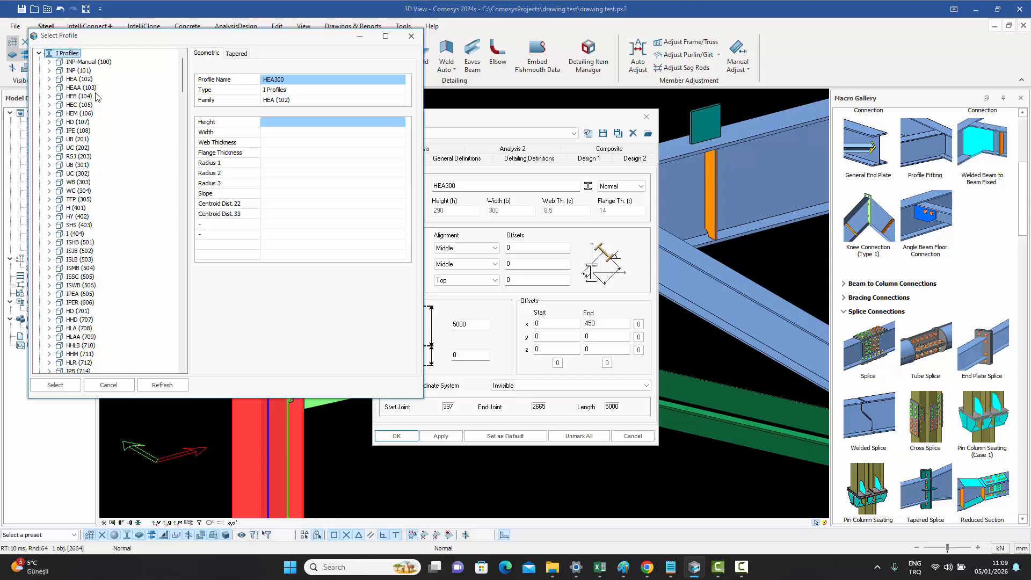
pyautogui.click(411, 37)
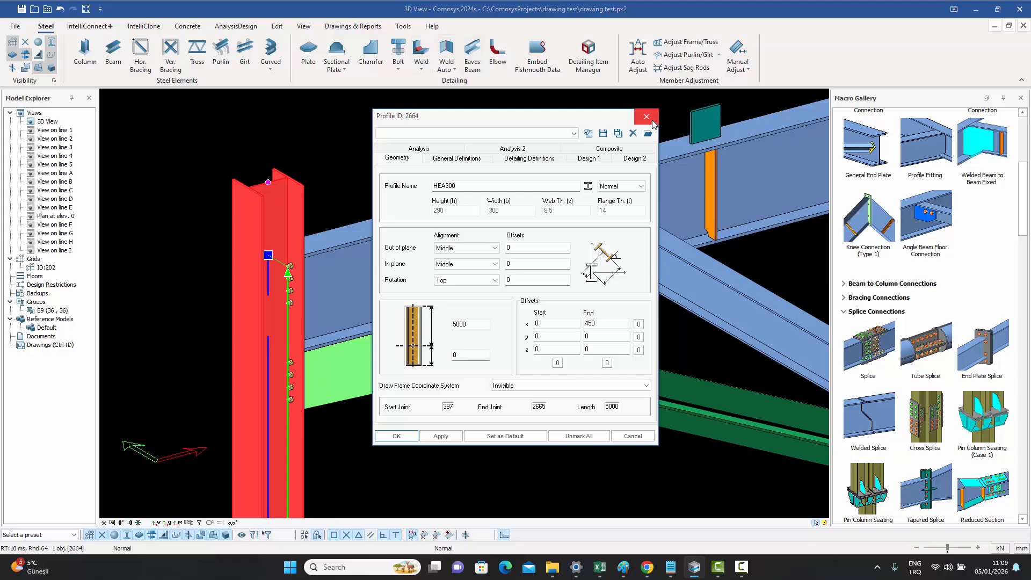
pyautogui.click(652, 122)
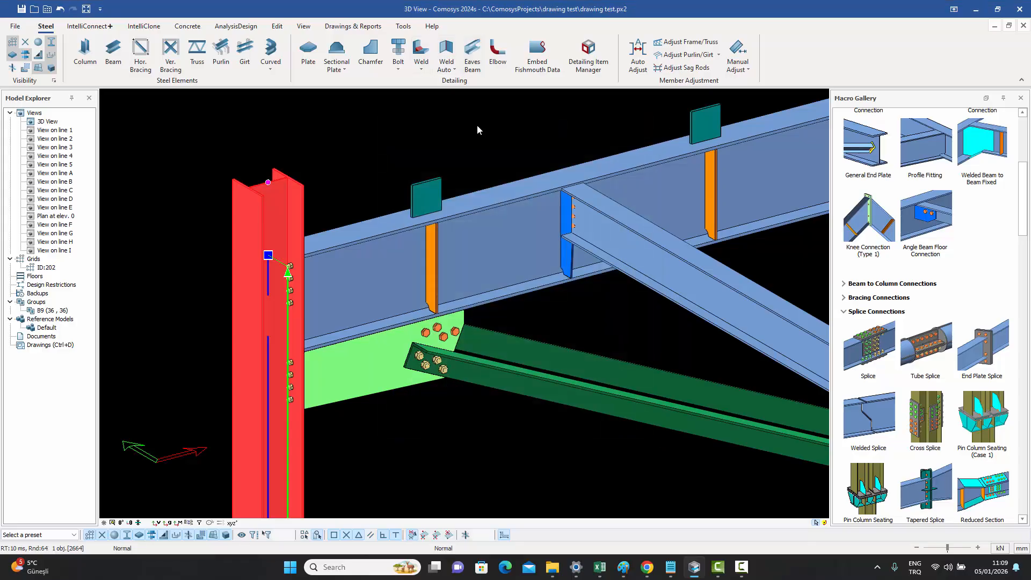
pyautogui.click(477, 124)
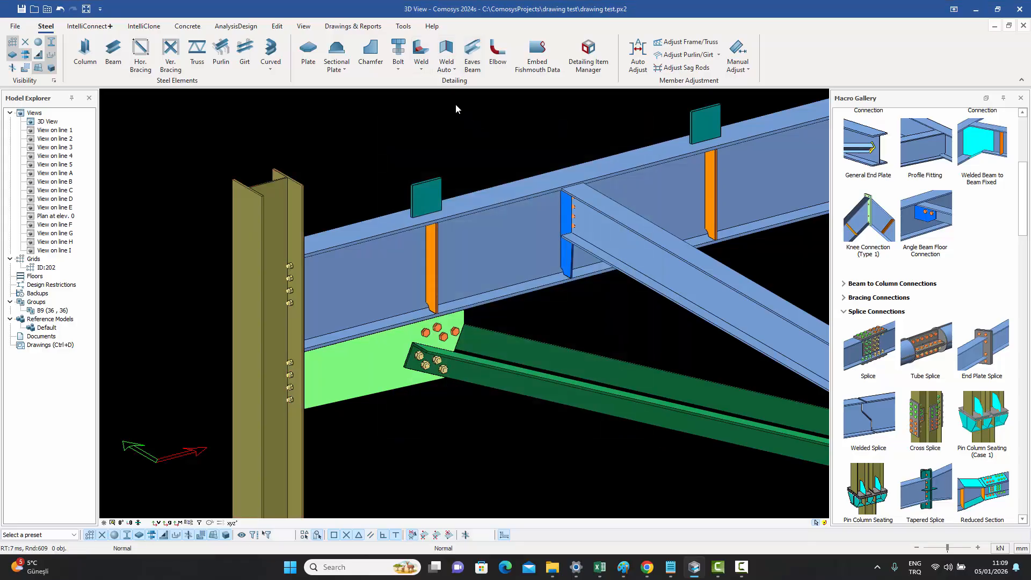
# Start creating an I profile in the profile database and name it XXX
pyautogui.click(404, 27)
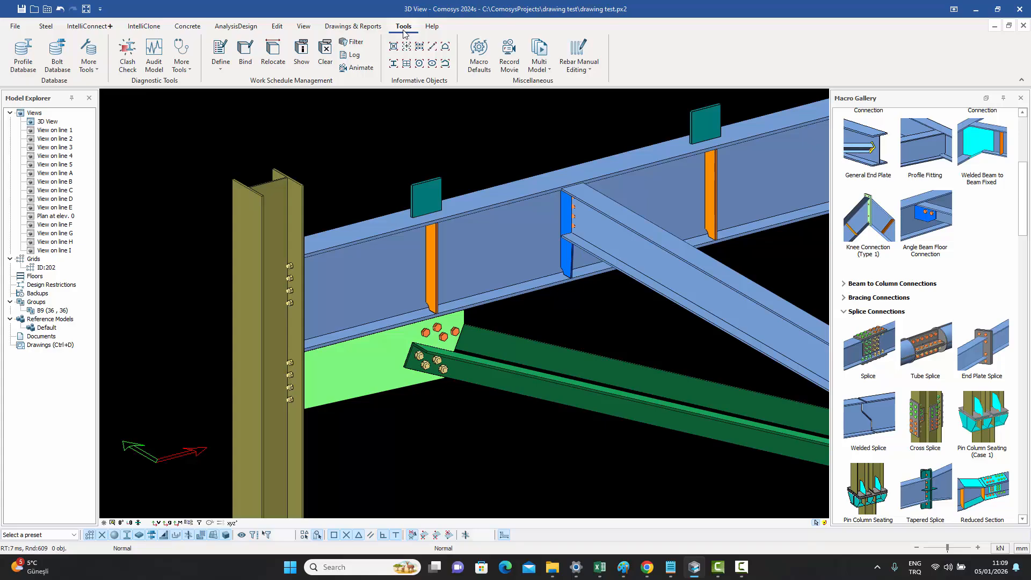
pyautogui.click(23, 54)
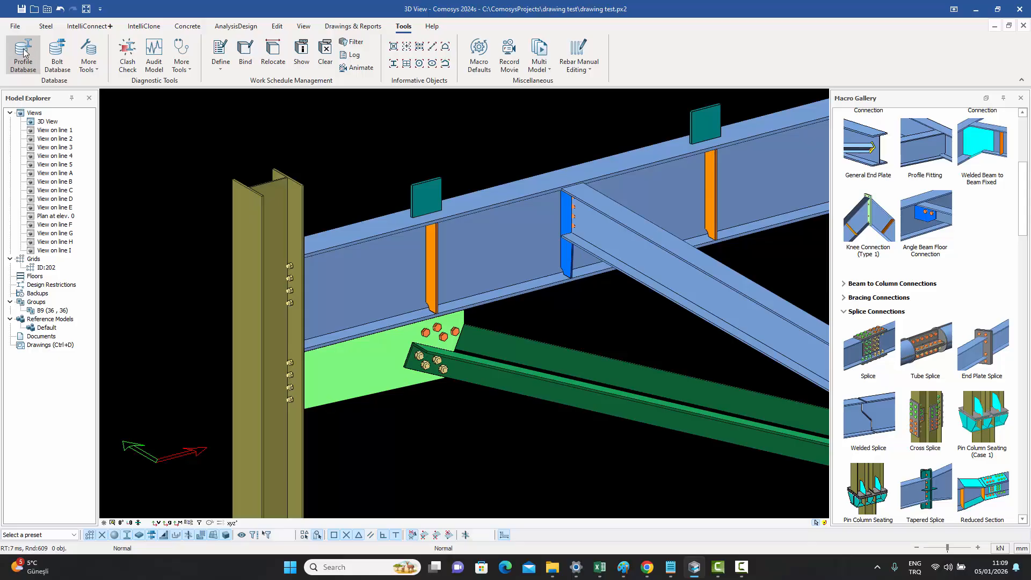
pyautogui.click(23, 53)
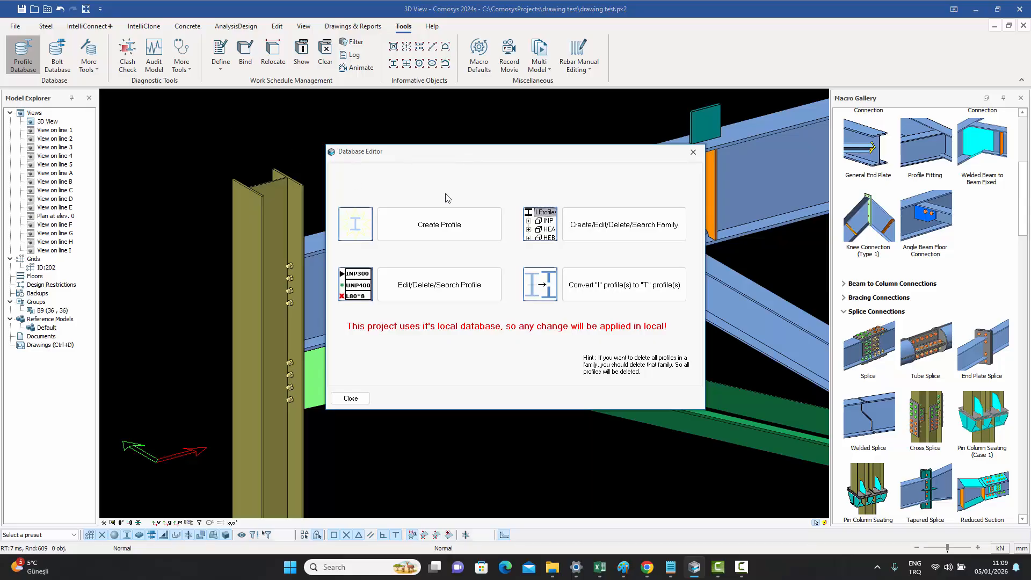
pyautogui.moveTo(433, 157)
pyautogui.mouseDown()
pyautogui.moveTo(451, 154)
pyautogui.moveTo(441, 155)
pyautogui.mouseUp()
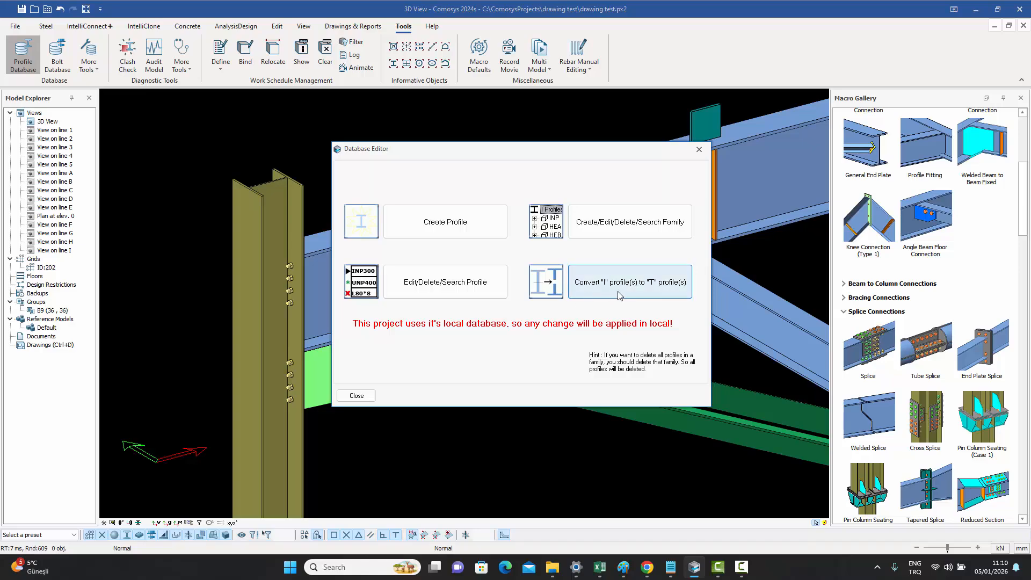
pyautogui.click(444, 226)
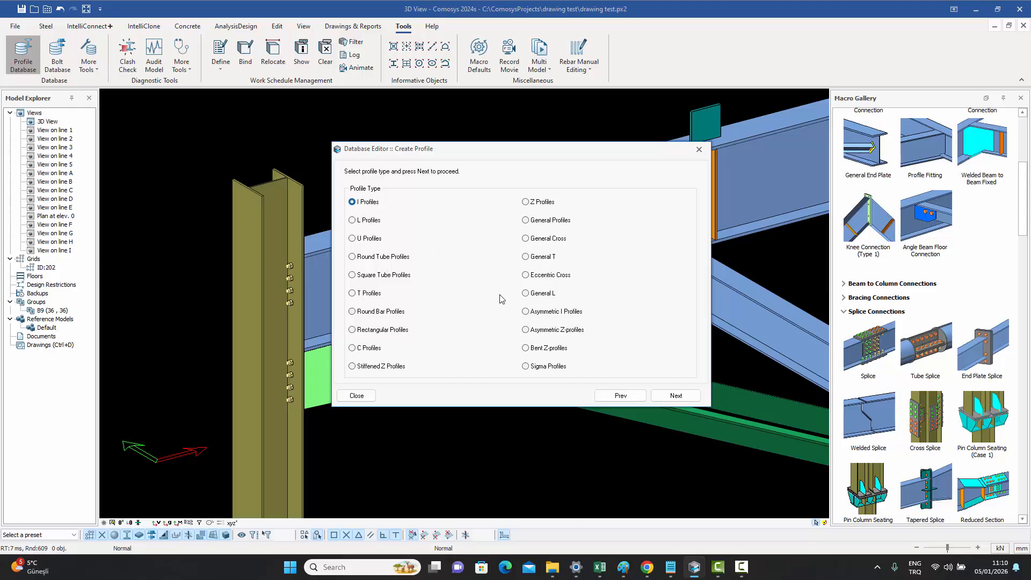
pyautogui.click(676, 396)
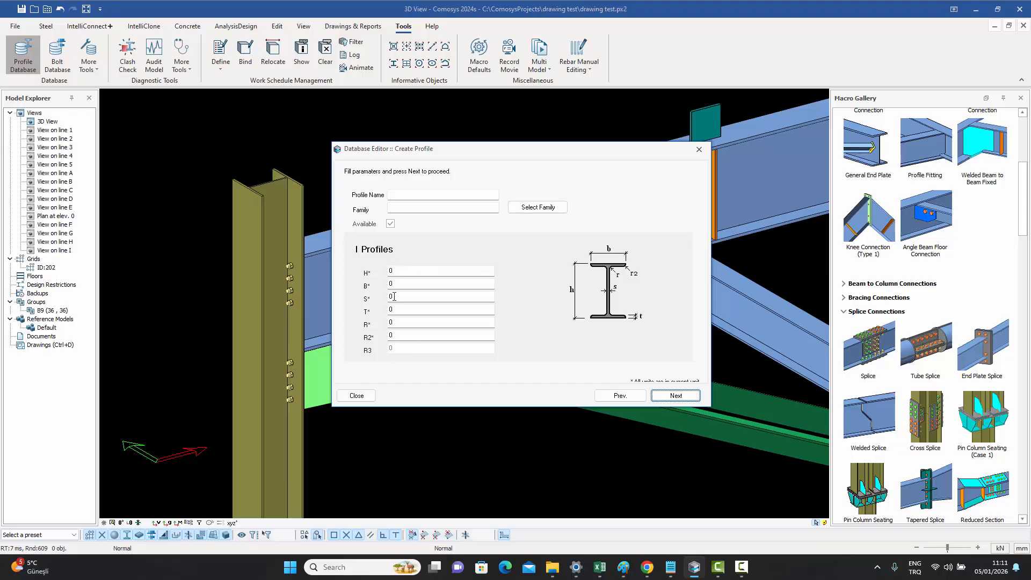
pyautogui.click(408, 194)
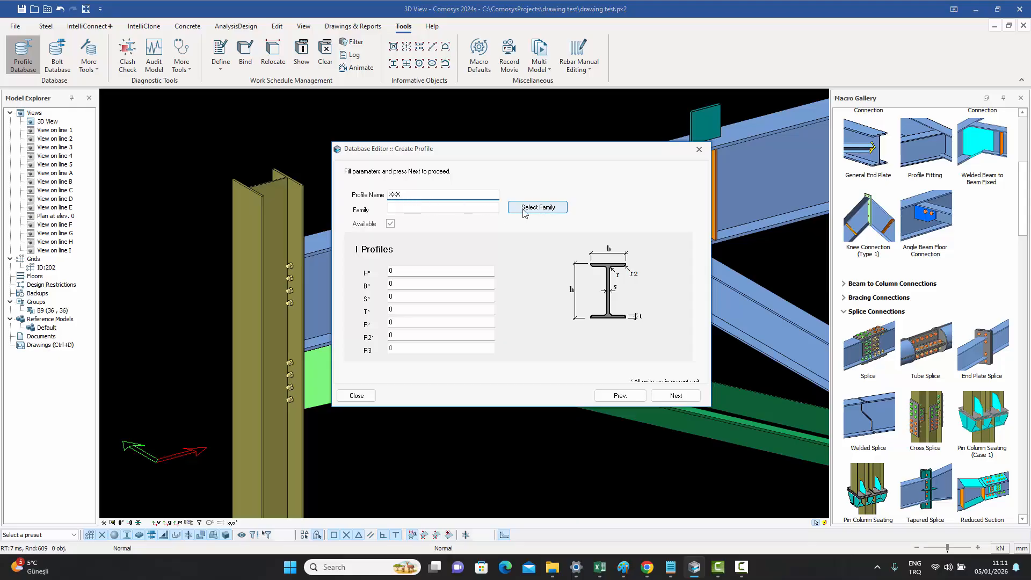
# Assign the new profile XXX to the INP family, number 101
pyautogui.click(550, 213)
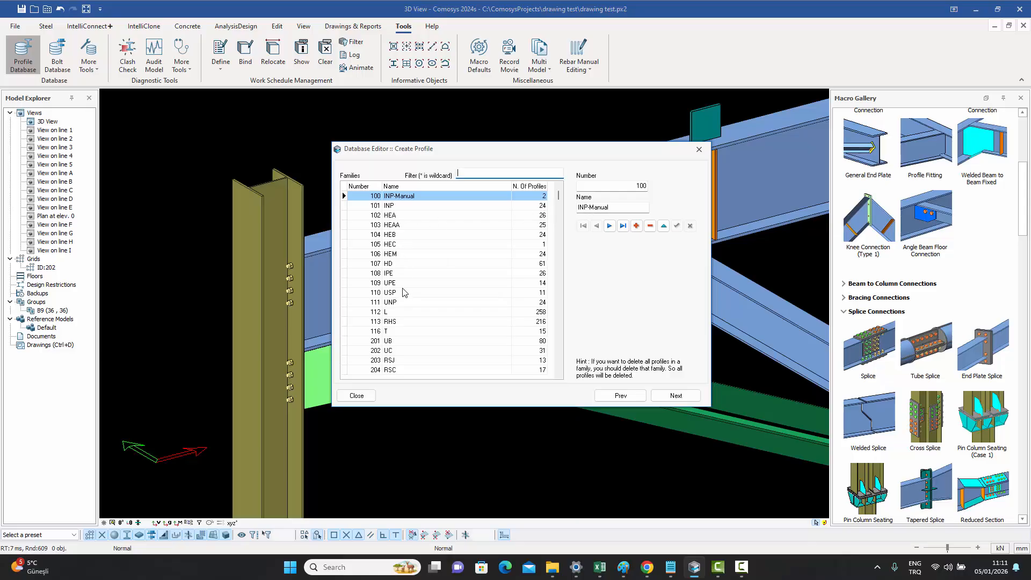
pyautogui.click(558, 221)
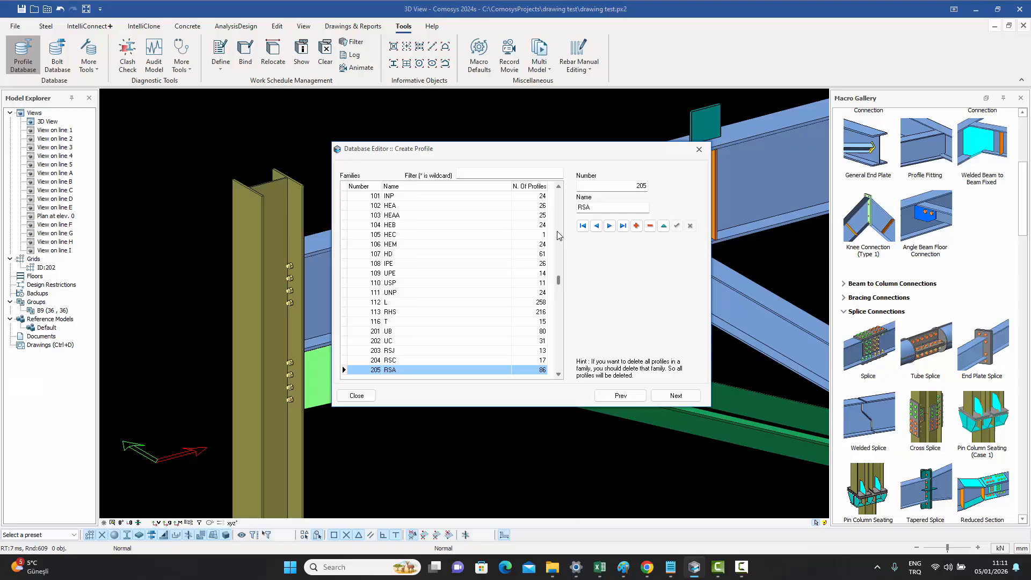
pyautogui.click(559, 329)
pyautogui.click(562, 339)
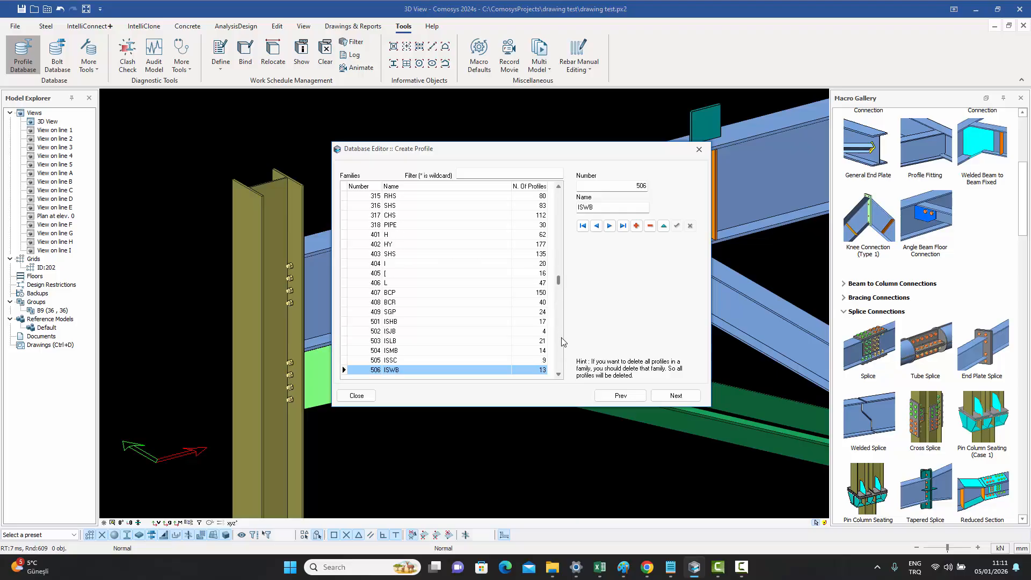
pyautogui.click(562, 375)
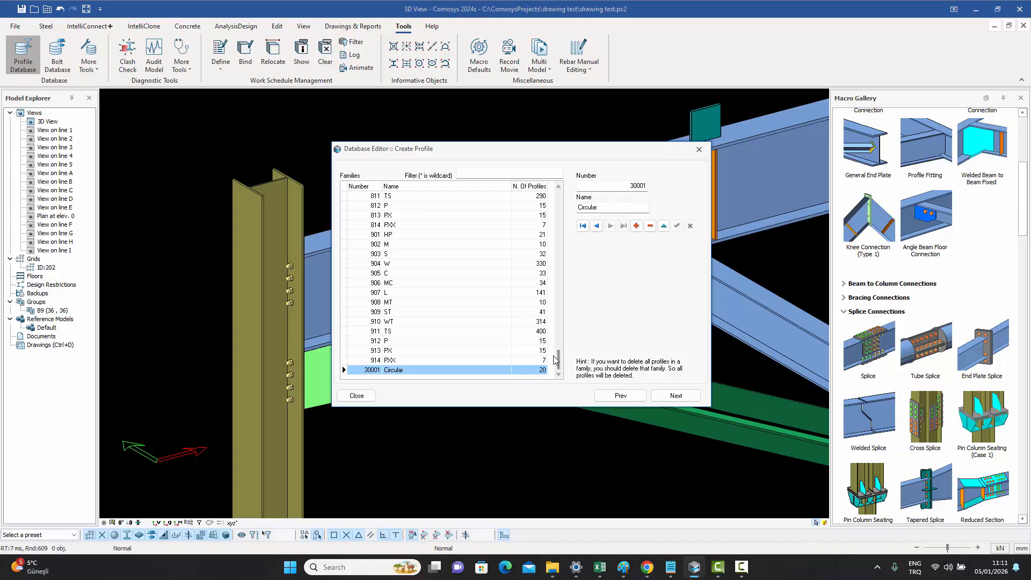
pyautogui.moveTo(559, 365); pyautogui.dragTo(575, 195)
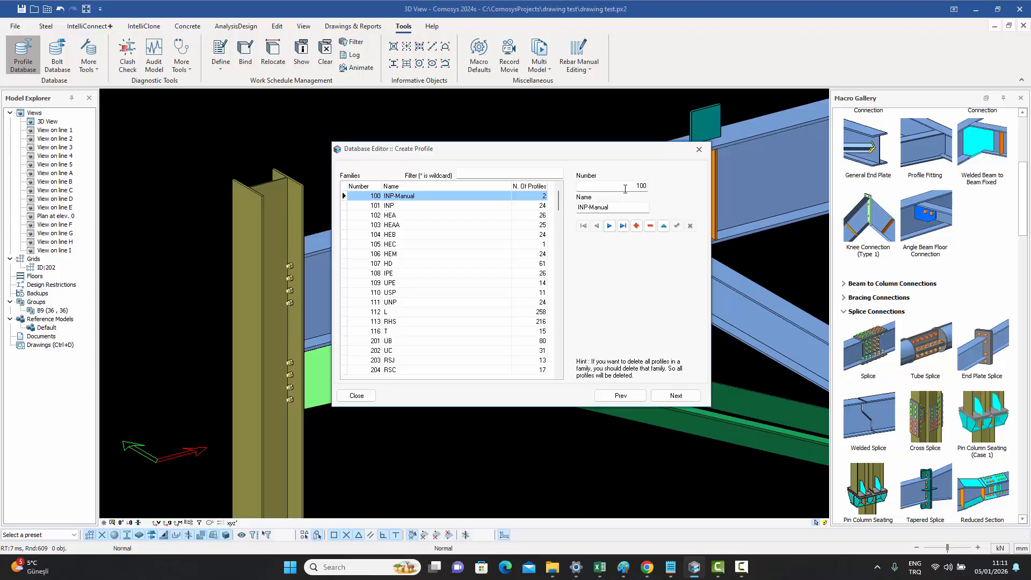
pyautogui.moveTo(559, 207)
pyautogui.mouseDown()
pyautogui.moveTo(573, 372)
pyautogui.moveTo(559, 338)
pyautogui.moveTo(559, 194)
pyautogui.mouseUp()
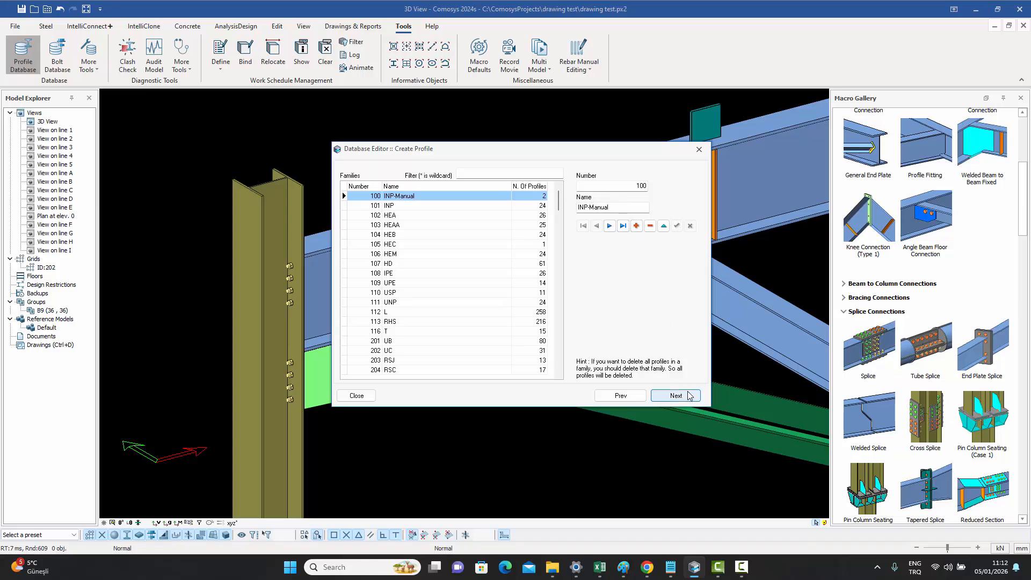
pyautogui.click(394, 206)
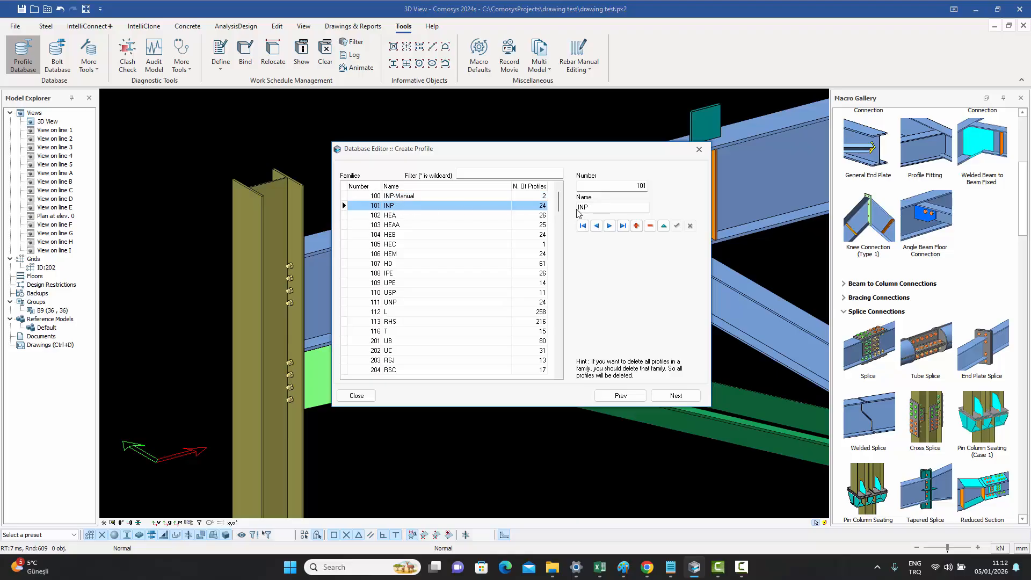
pyautogui.click(675, 398)
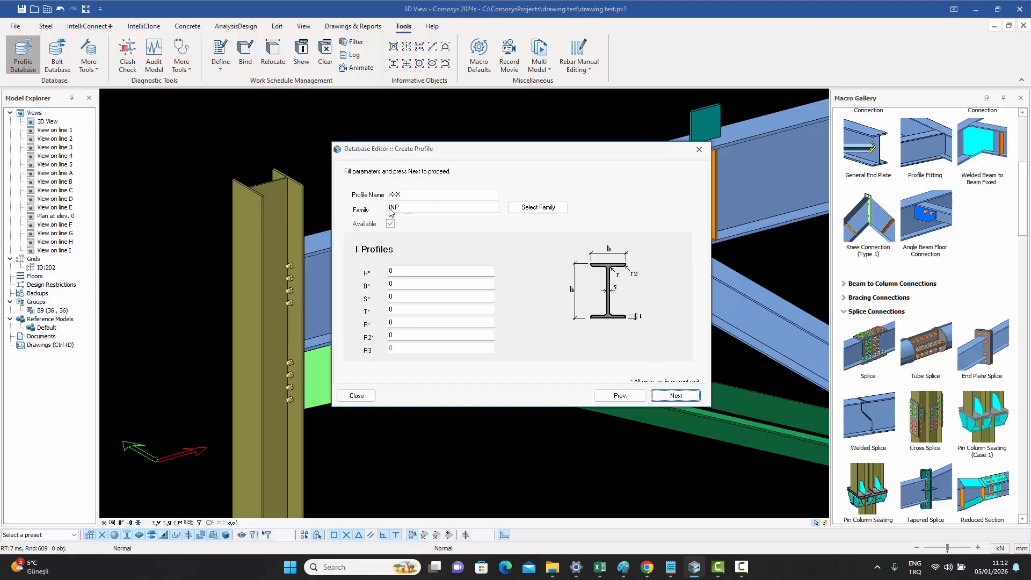
pyautogui.click(682, 398)
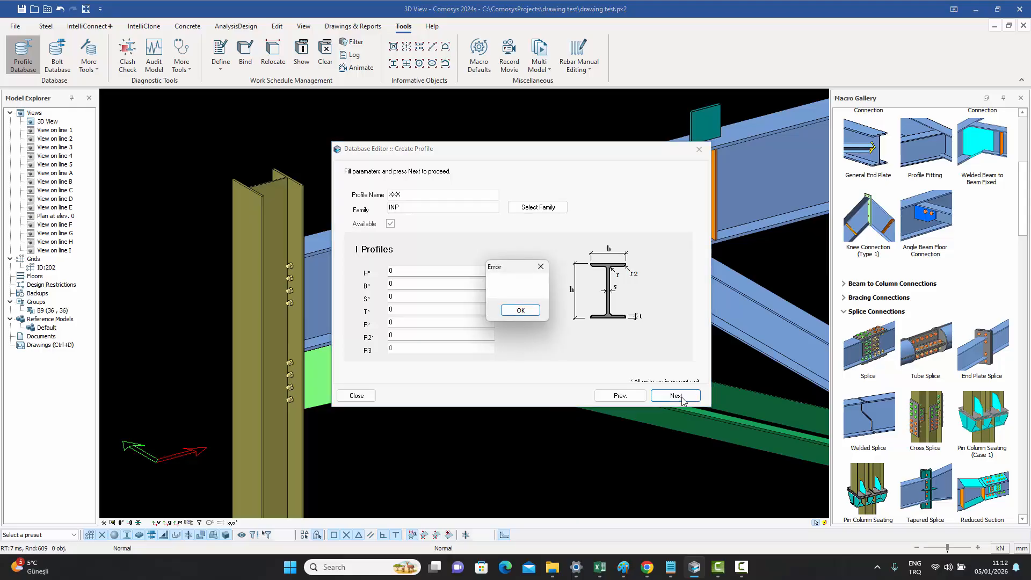
pyautogui.click(521, 311)
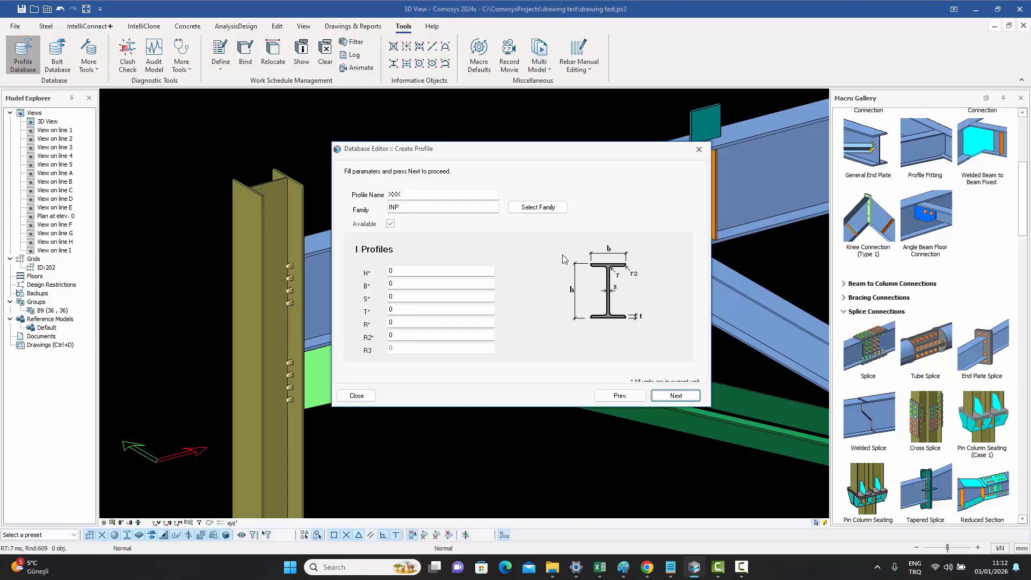
# Set the new profile's dimensions to H 500, B 300, S 12, T 20, R 5 and R2 5, and finish creating it
pyautogui.click(404, 270)
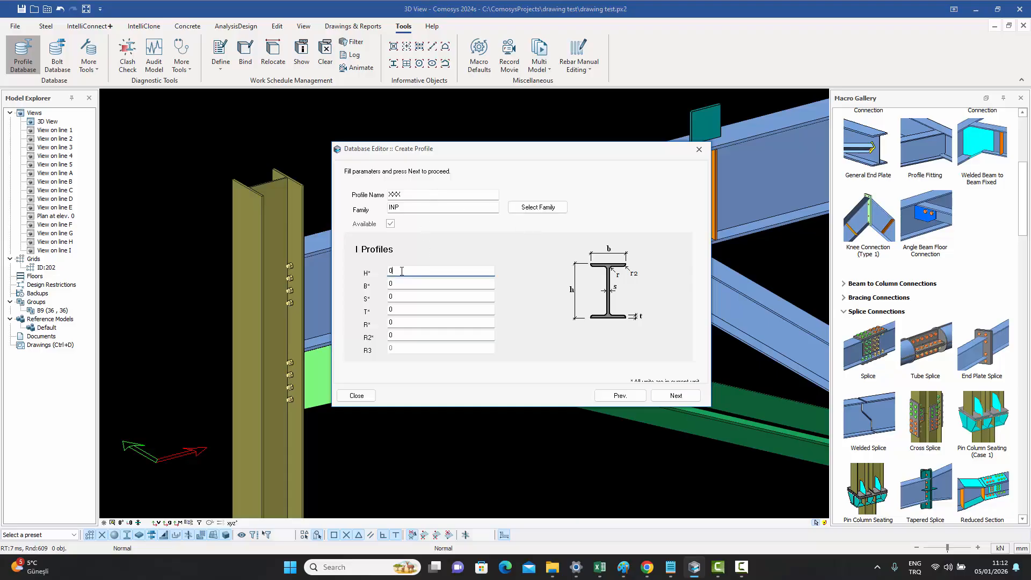
pyautogui.click(399, 309)
pyautogui.moveTo(405, 270); pyautogui.dragTo(391, 266)
pyautogui.write('500')
pyautogui.press('Tab')
pyautogui.write('300')
pyautogui.press('Tab')
pyautogui.write('12')
pyautogui.press('Tab')
pyautogui.write('20')
pyautogui.press('Tab')
pyautogui.write('5')
pyautogui.press('Tab')
pyautogui.press('BackSpace')
pyautogui.write('5')
pyautogui.click(676, 396)
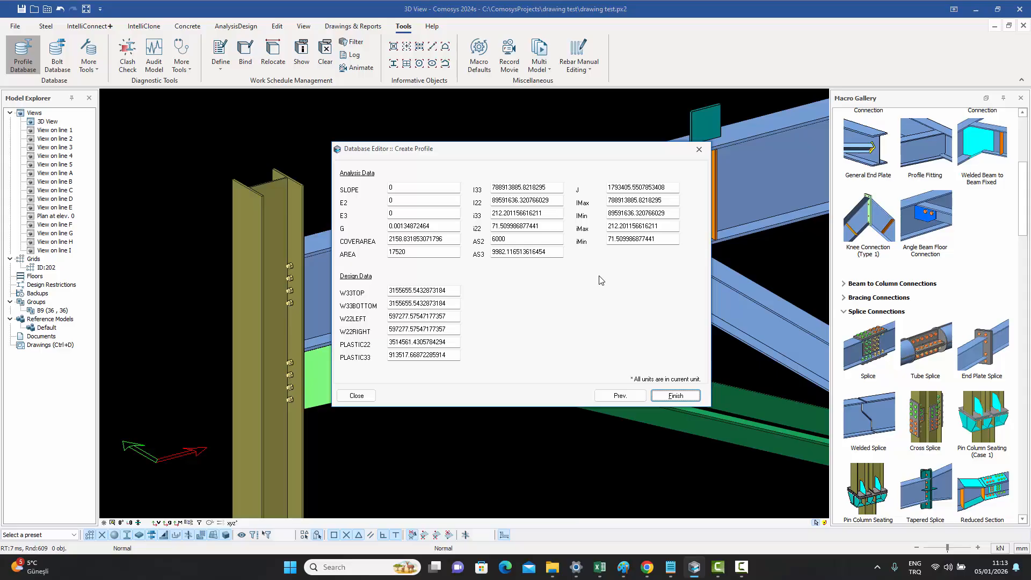
pyautogui.click(676, 396)
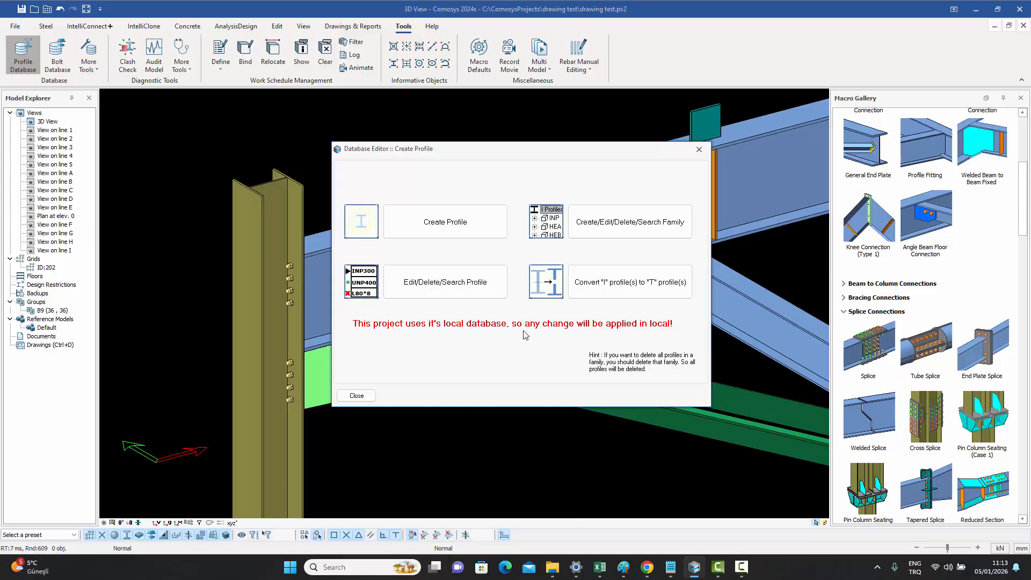
pyautogui.click(445, 227)
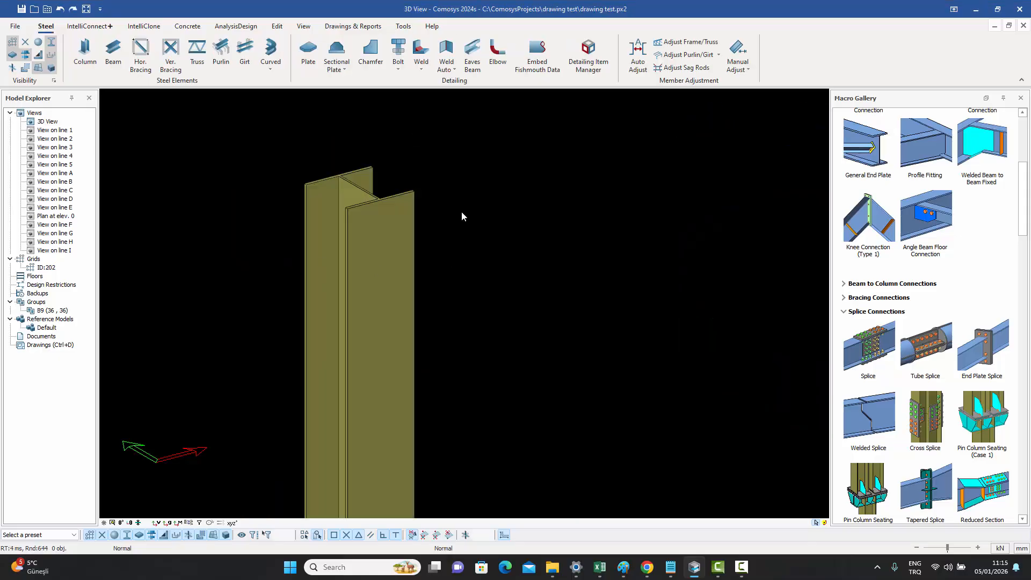
# Change the column's profile to XXX from the INP family of I profiles and apply it
pyautogui.doubleClick(407, 209)
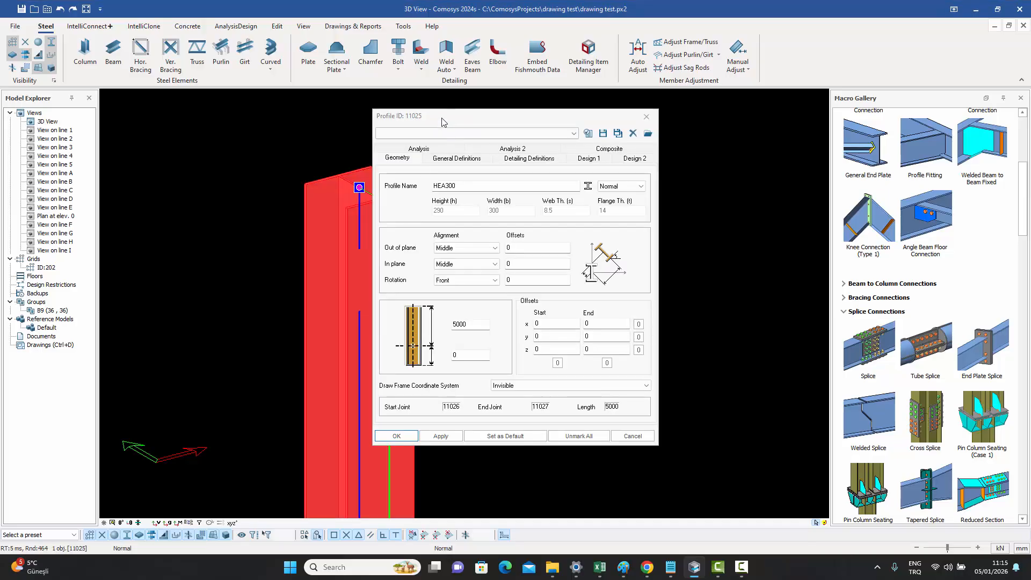
pyautogui.moveTo(444, 122); pyautogui.dragTo(600, 133)
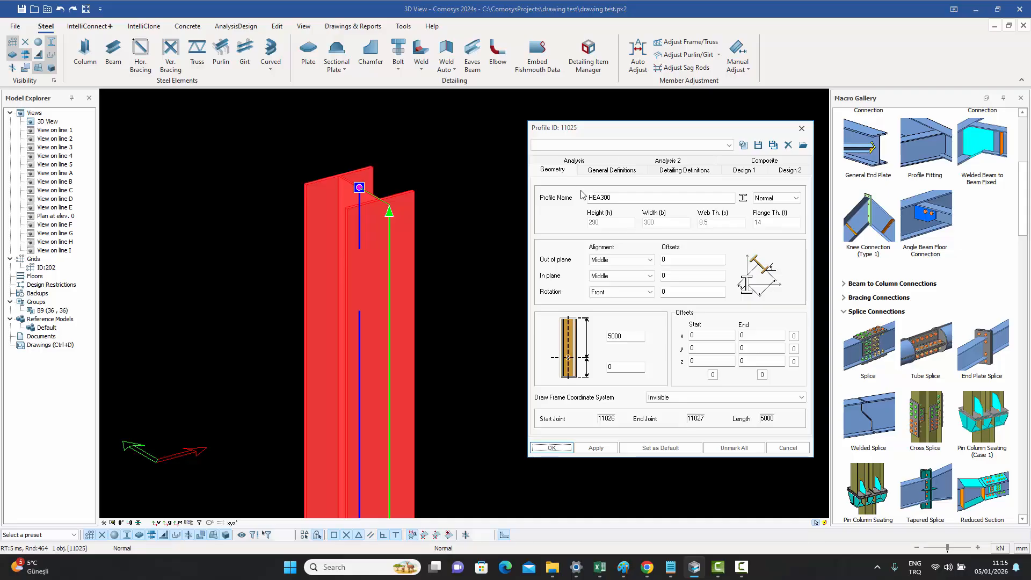
pyautogui.click(743, 198)
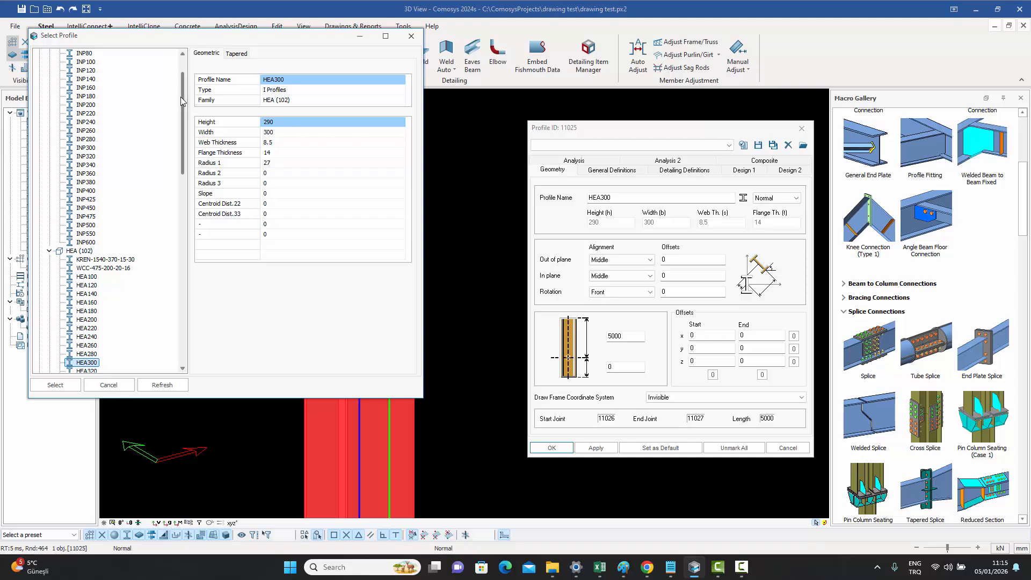
pyautogui.moveTo(182, 101); pyautogui.dragTo(183, 73)
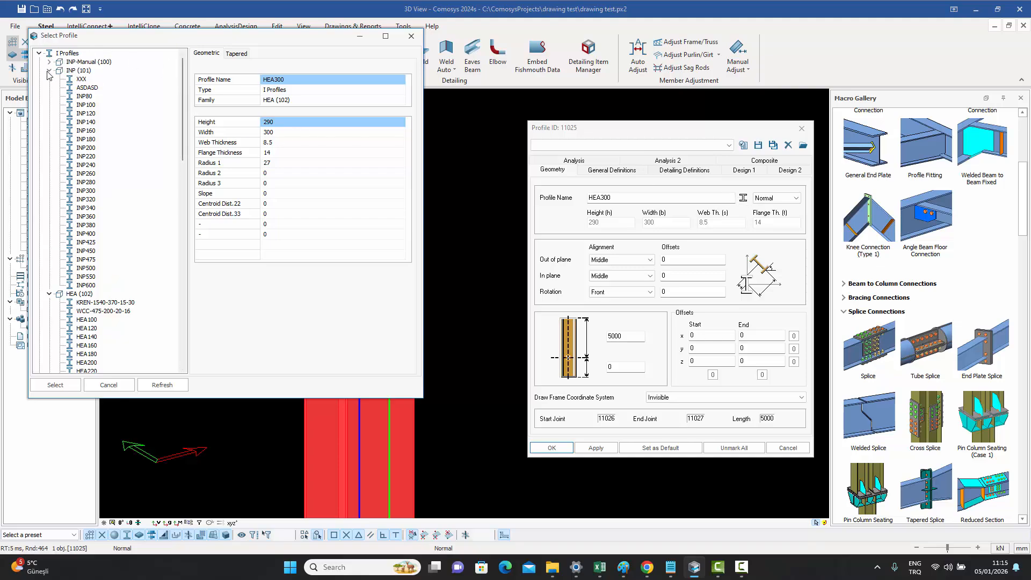
pyautogui.click(83, 80)
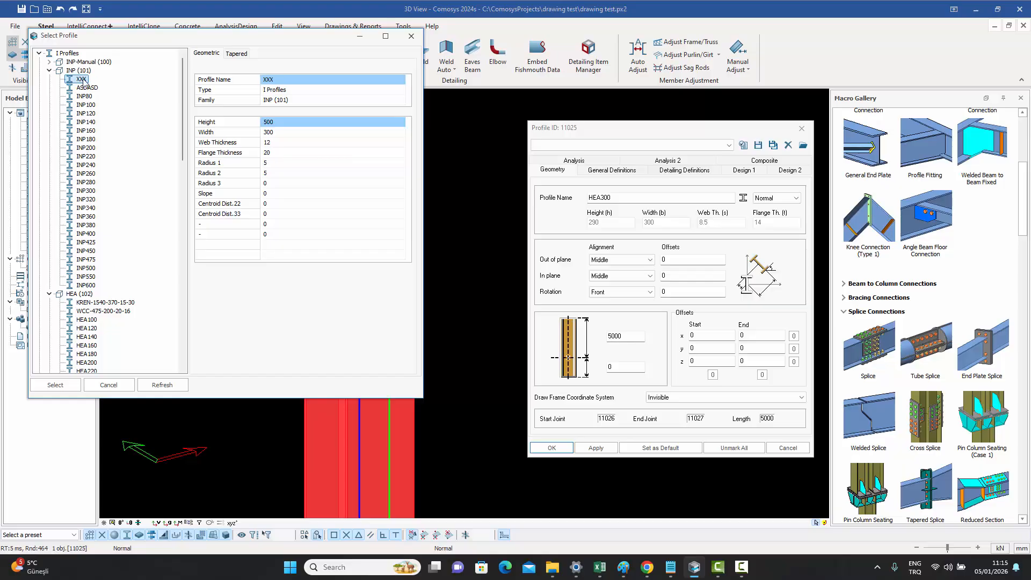
pyautogui.doubleClick(82, 81)
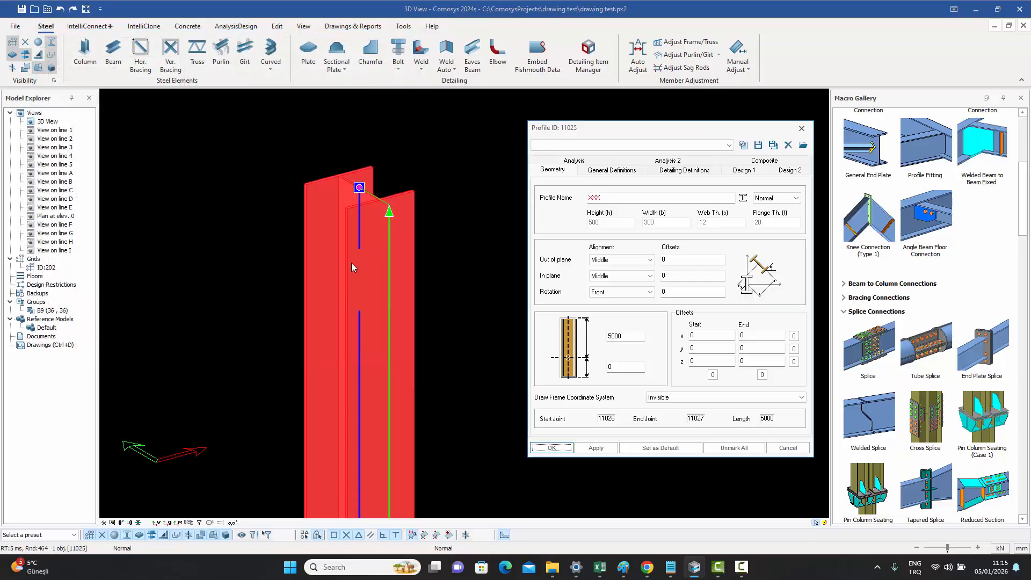
pyautogui.click(552, 448)
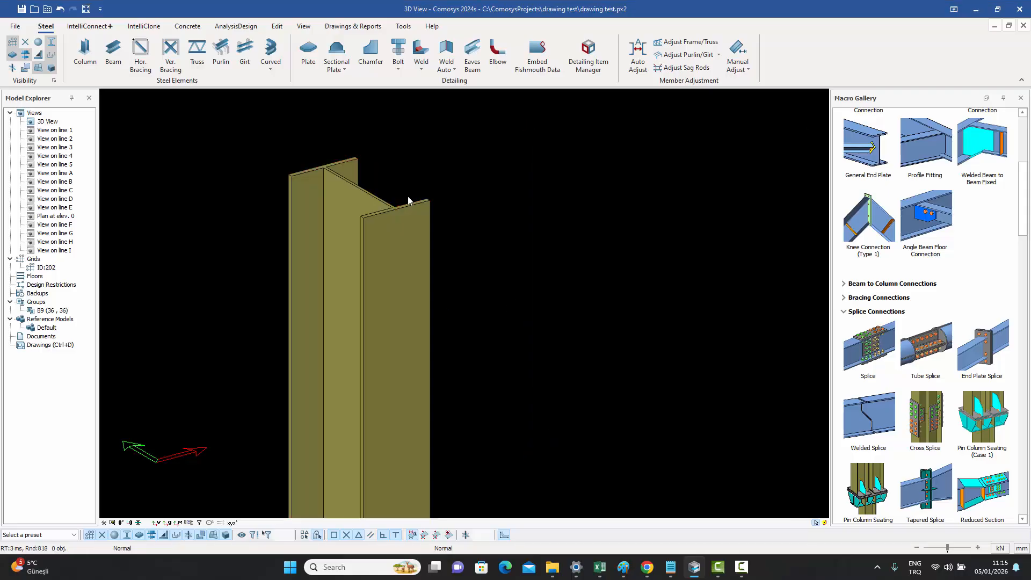